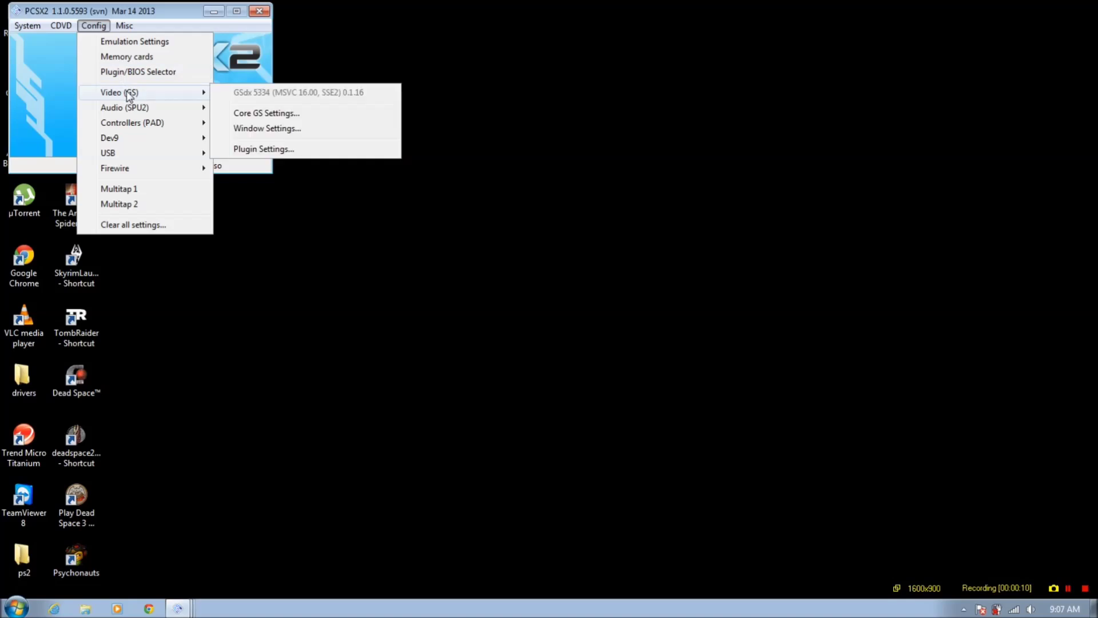
- Open the GS plugin's settings from the plugin selector and review the internal resolution scaling options
{"action": "left_click", "coordinate": [130, 71]}
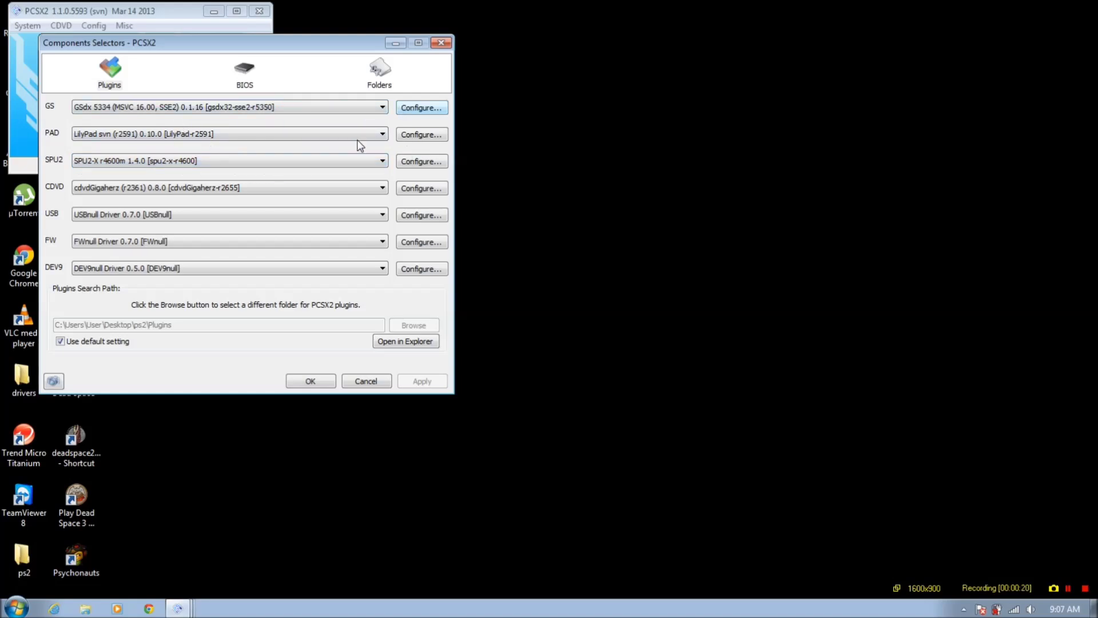
{"action": "left_click", "coordinate": [177, 160]}
{"action": "left_click", "coordinate": [178, 161]}
{"action": "left_click", "coordinate": [413, 109]}
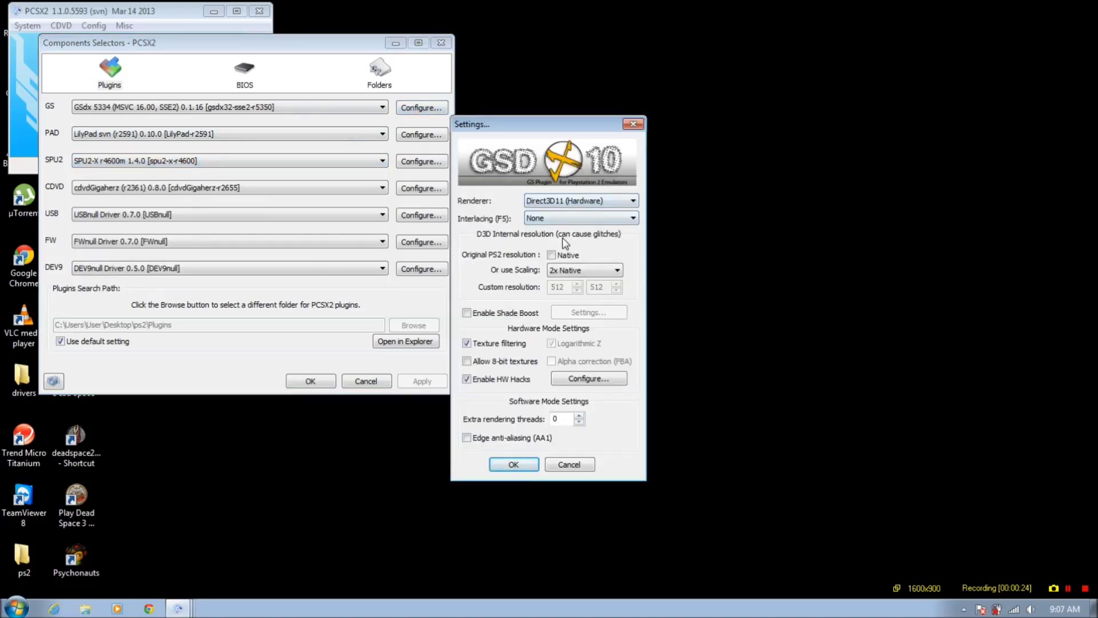
{"action": "left_click", "coordinate": [582, 268]}
{"action": "left_click", "coordinate": [582, 270]}
{"action": "left_click", "coordinate": [560, 255]}
- Open the hardware hacks configuration, review the MSAA levels and accept it with MSAA at 2x
{"action": "left_click", "coordinate": [565, 379]}
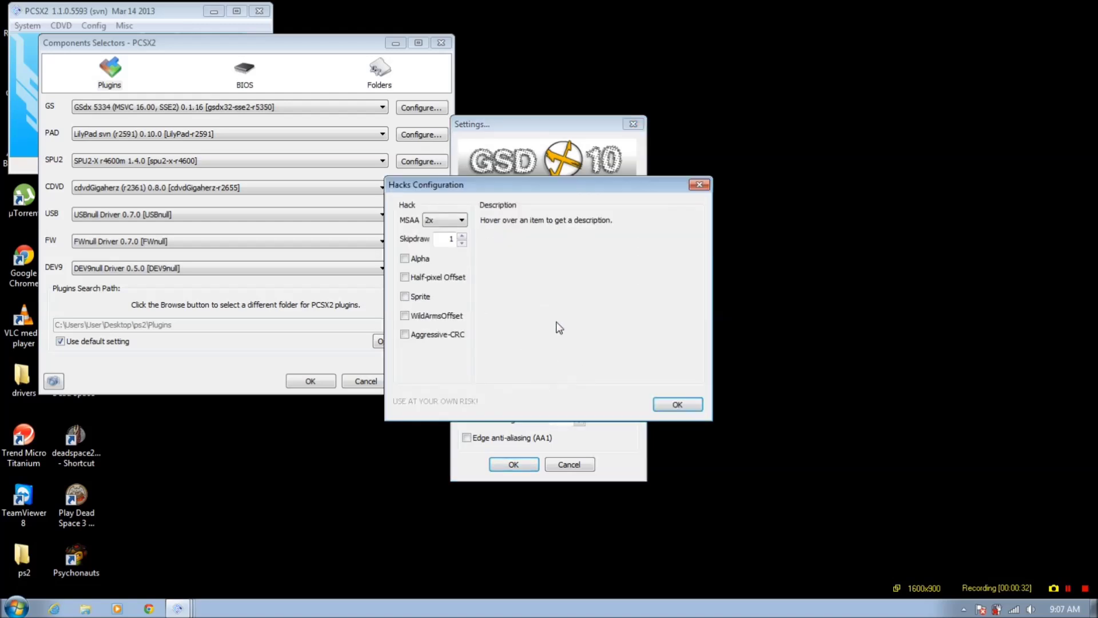
{"action": "left_click", "coordinate": [458, 220]}
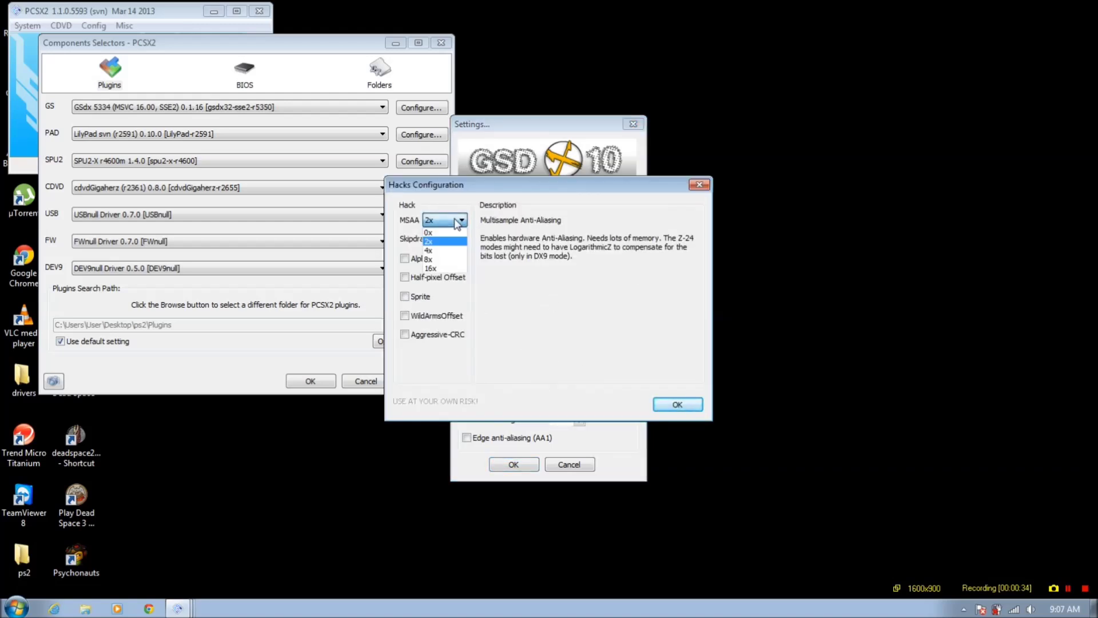
{"action": "left_click", "coordinate": [429, 259]}
{"action": "left_click", "coordinate": [452, 220]}
{"action": "left_click", "coordinate": [441, 233]}
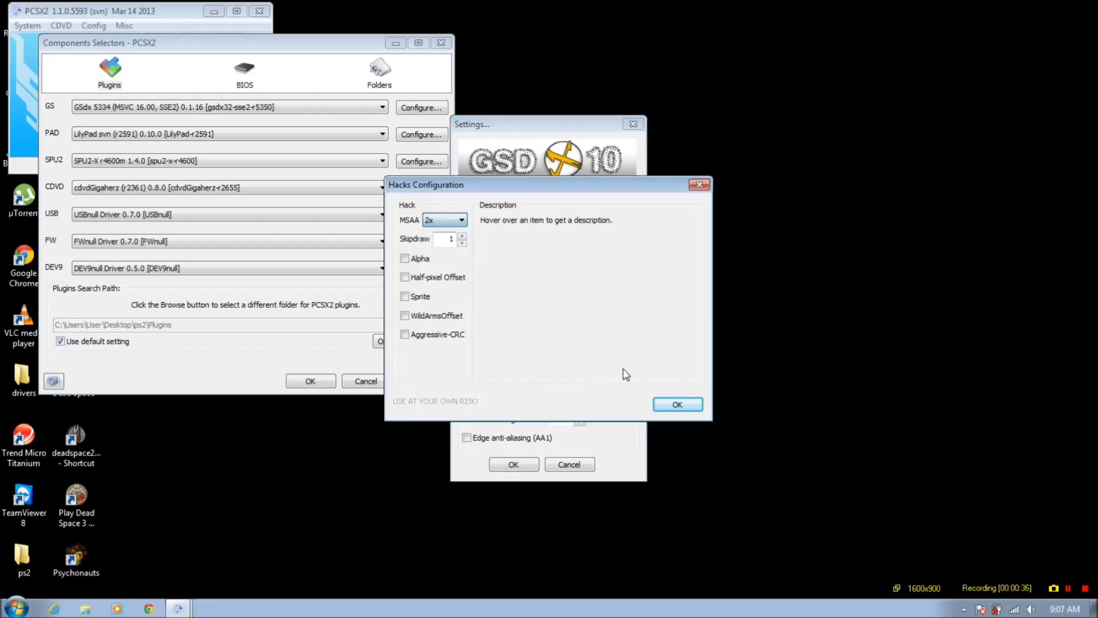
{"action": "left_click", "coordinate": [659, 402]}
- Recheck the native resolution option and the hardware hacks configuration, and accept the GS plugin settings
{"action": "left_click", "coordinate": [552, 255]}
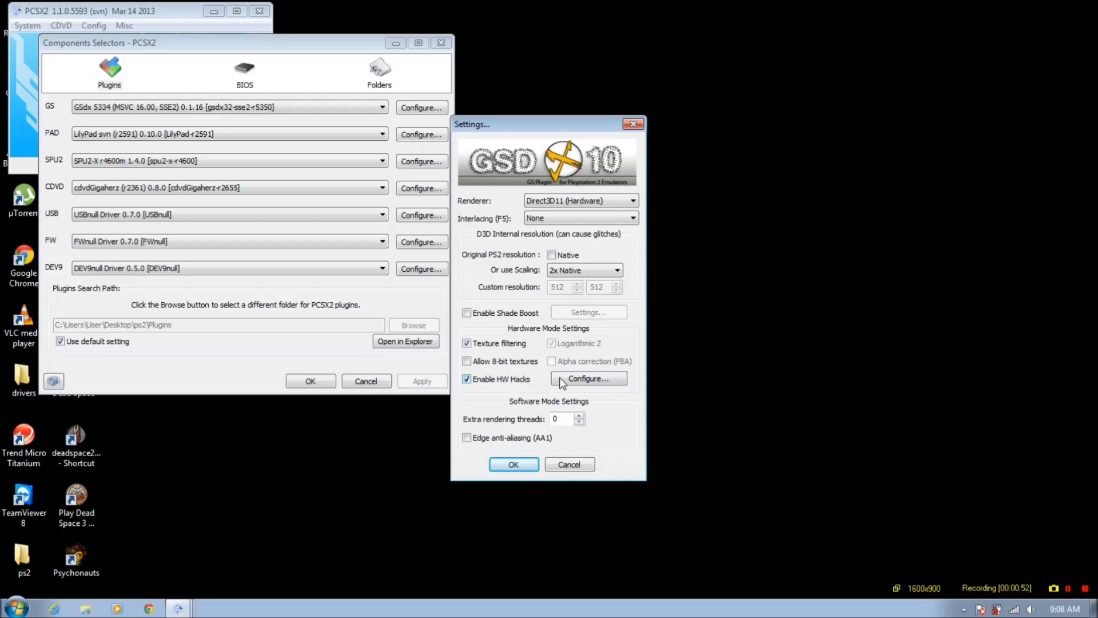
{"action": "left_click", "coordinate": [589, 379]}
{"action": "mouse_move", "coordinate": [458, 252]}
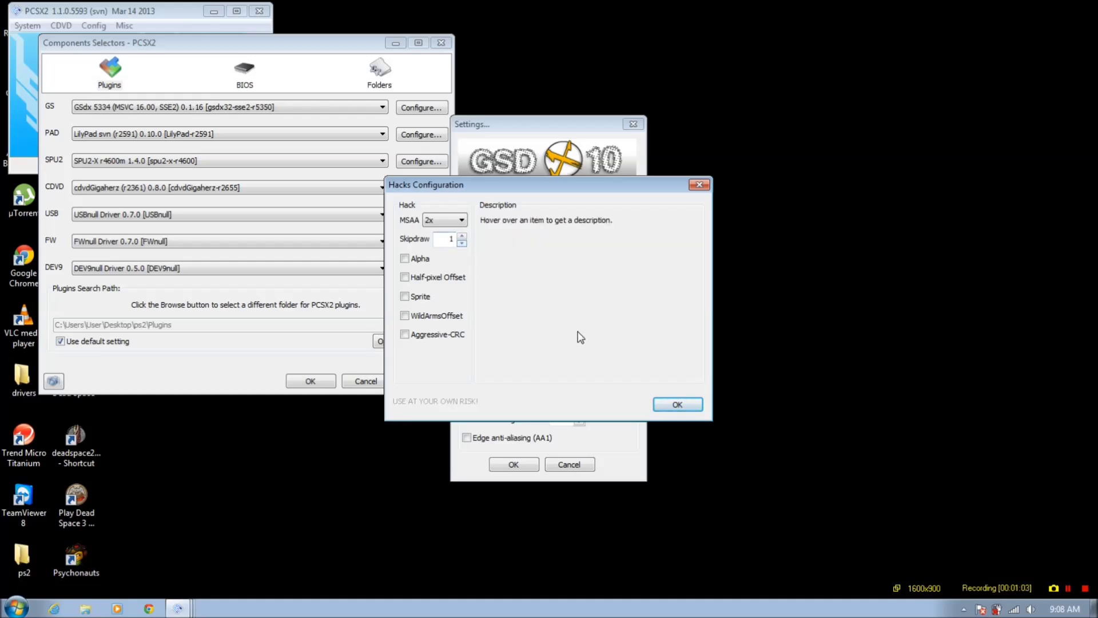
{"action": "left_click", "coordinate": [684, 407]}
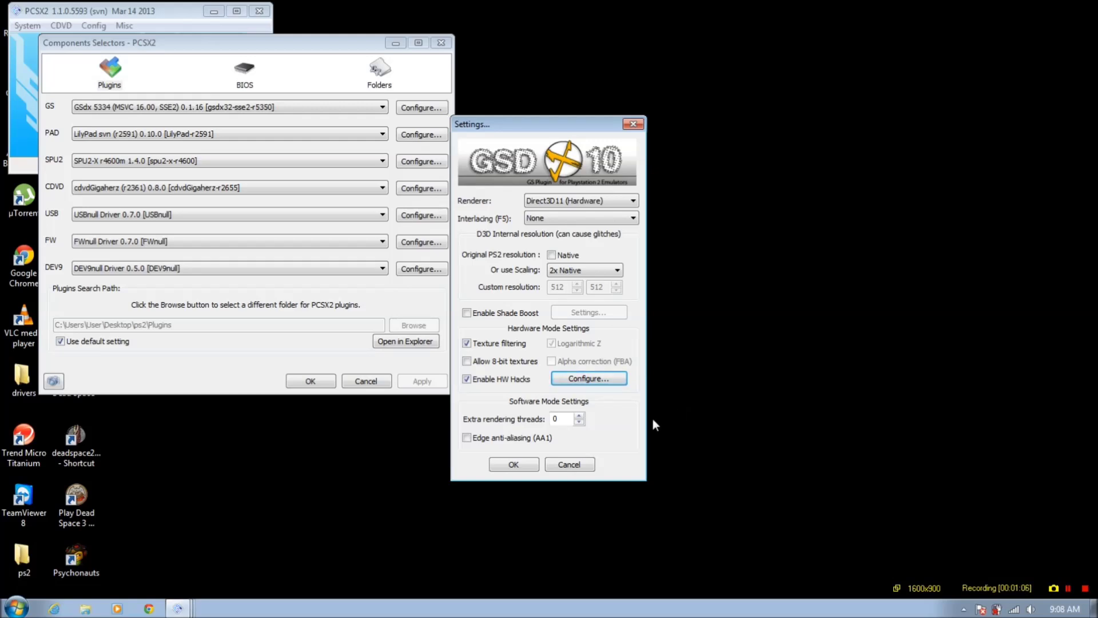
{"action": "left_click", "coordinate": [591, 378]}
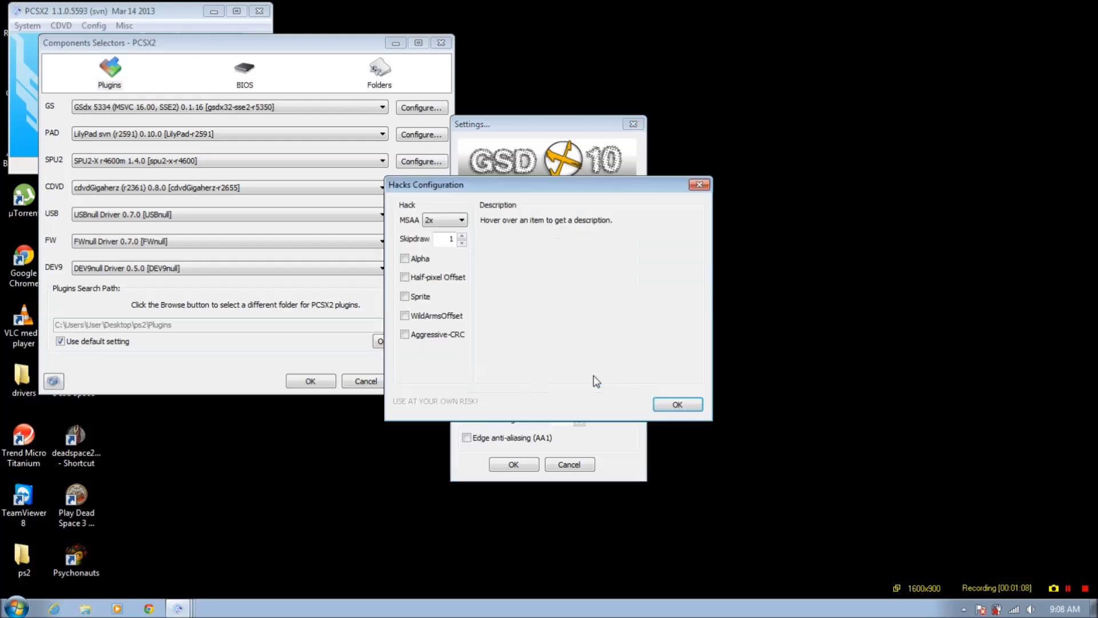
{"action": "left_click", "coordinate": [675, 405]}
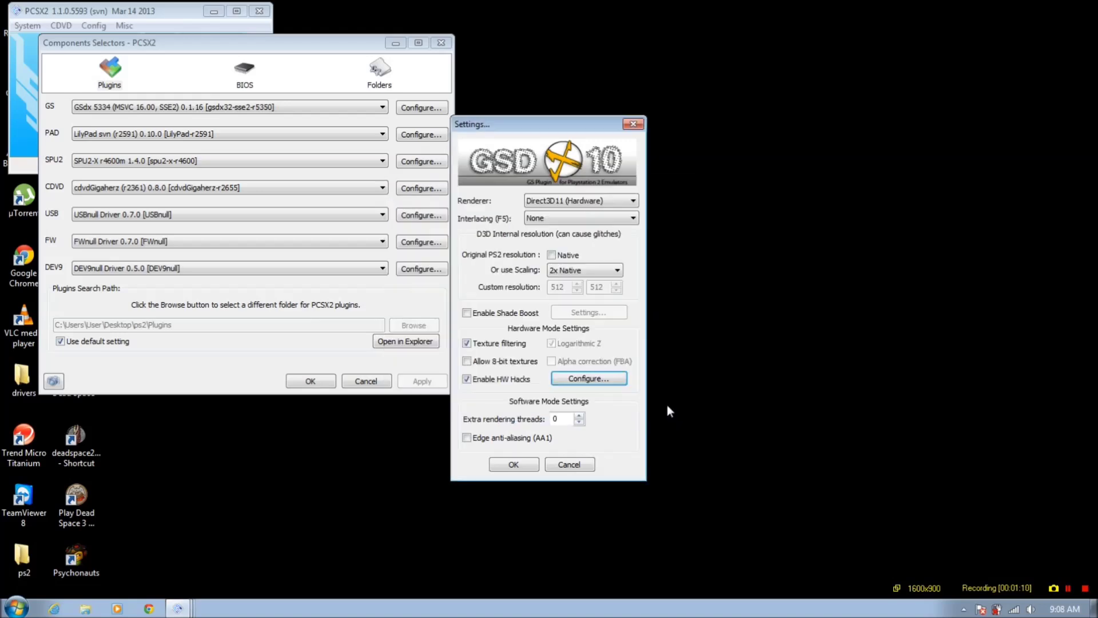
{"action": "left_click", "coordinate": [514, 465]}
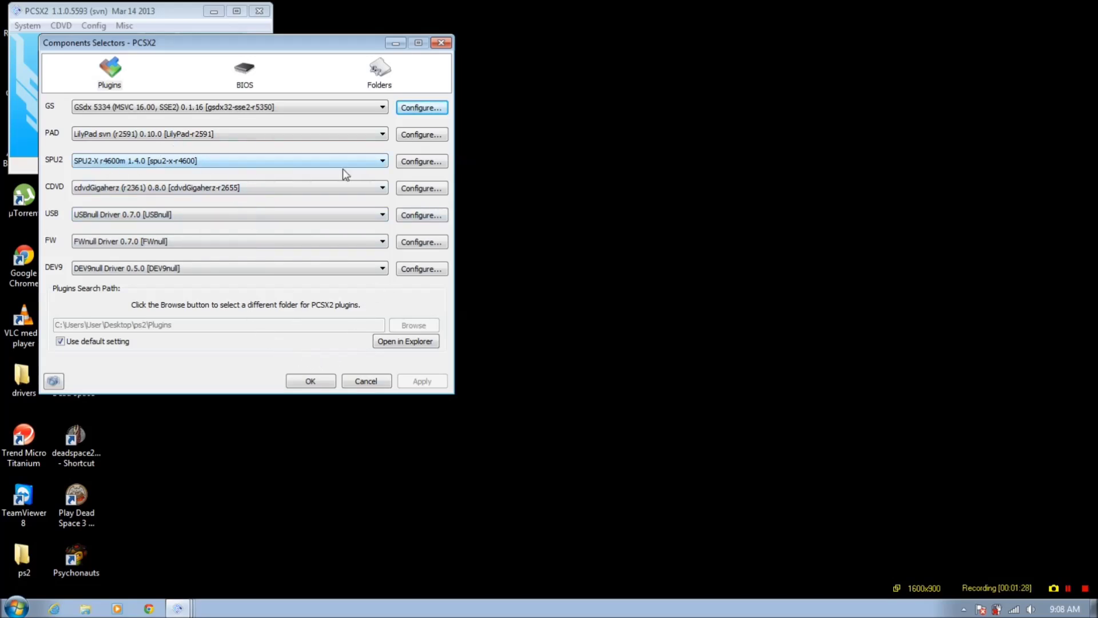
- Examine the interpolation and output module choices in the SPU2-X sound settings, keep Linear interpolation, and close the settings without saving
{"action": "left_click", "coordinate": [402, 163]}
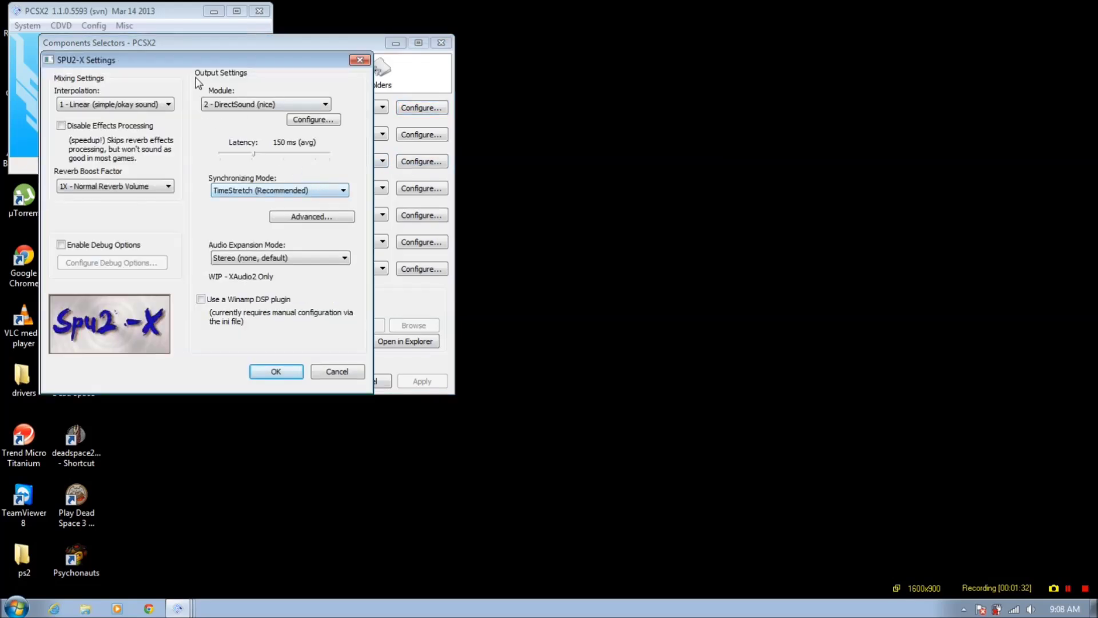
{"action": "left_click_drag", "start_coordinate": [208, 60], "coordinate": [639, 73]}
{"action": "left_click", "coordinate": [578, 115]}
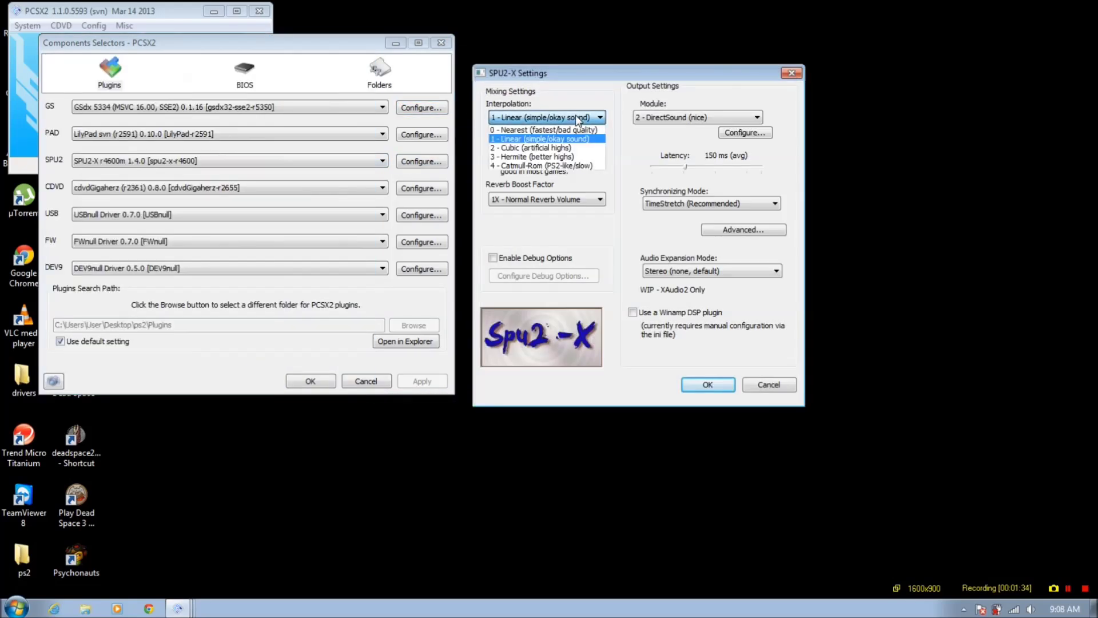
{"action": "left_click", "coordinate": [575, 115]}
{"action": "left_click", "coordinate": [673, 118]}
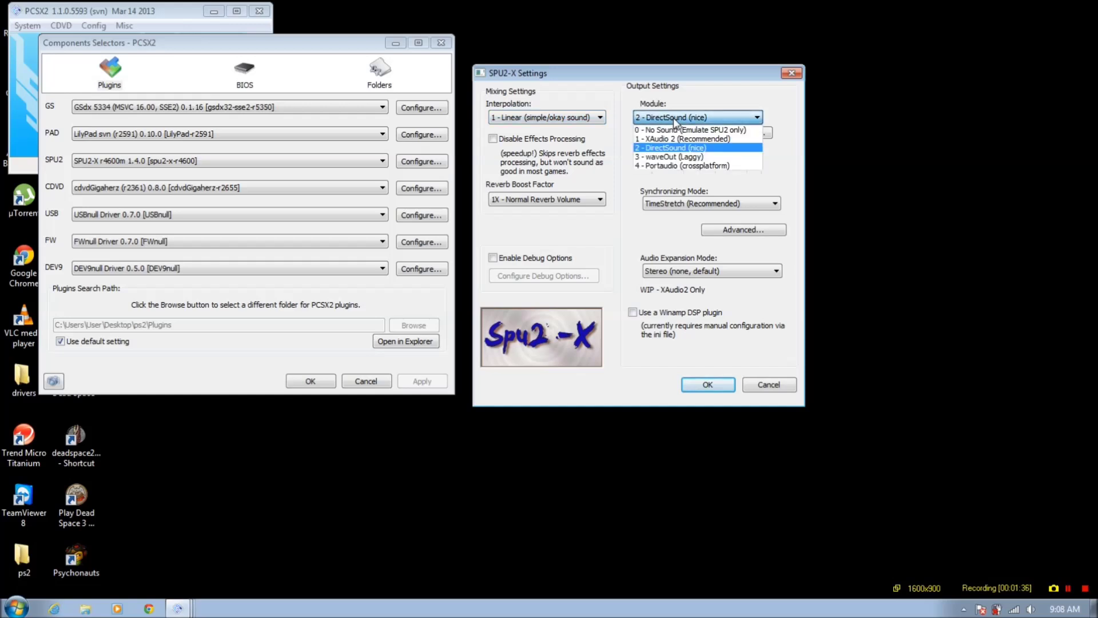
{"action": "left_click", "coordinate": [675, 118]}
{"action": "left_click", "coordinate": [572, 116]}
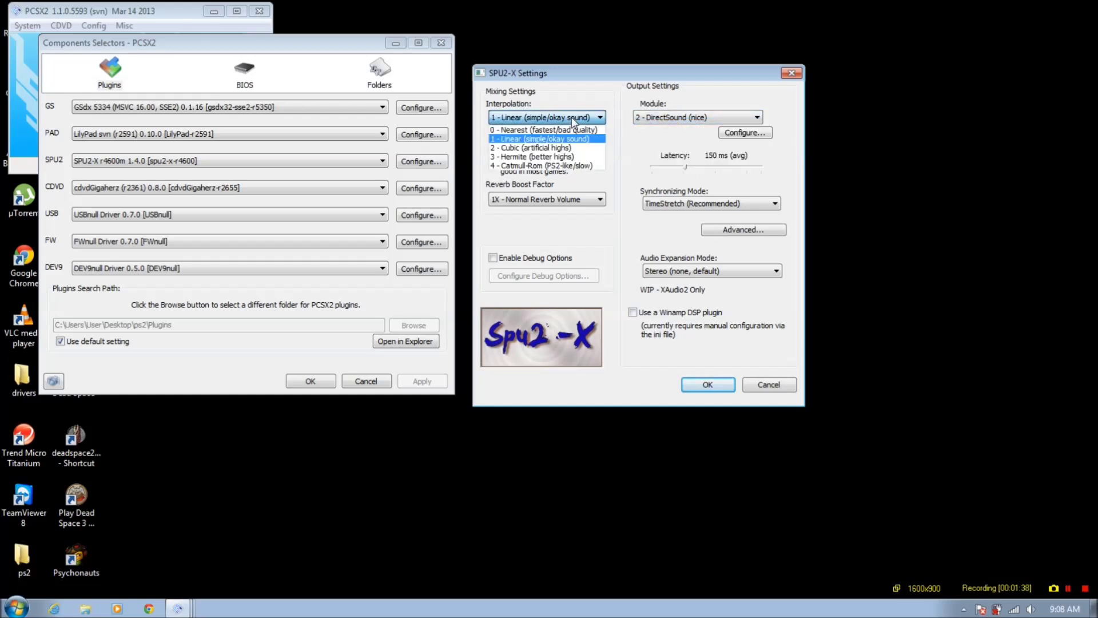
{"action": "left_click", "coordinate": [535, 139]}
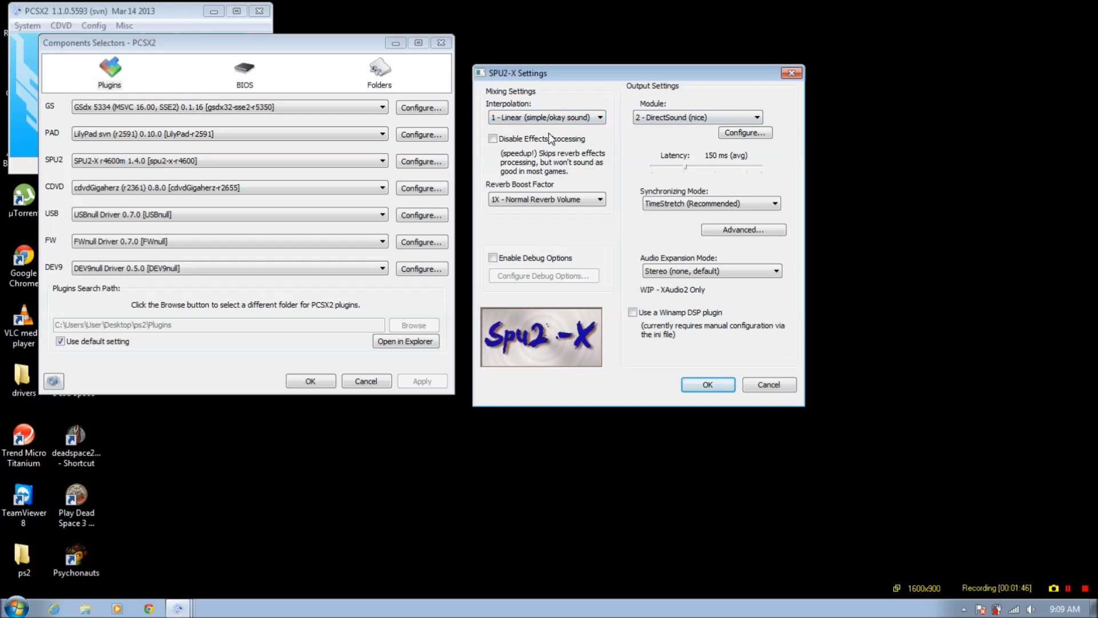
{"action": "left_click", "coordinate": [768, 386]}
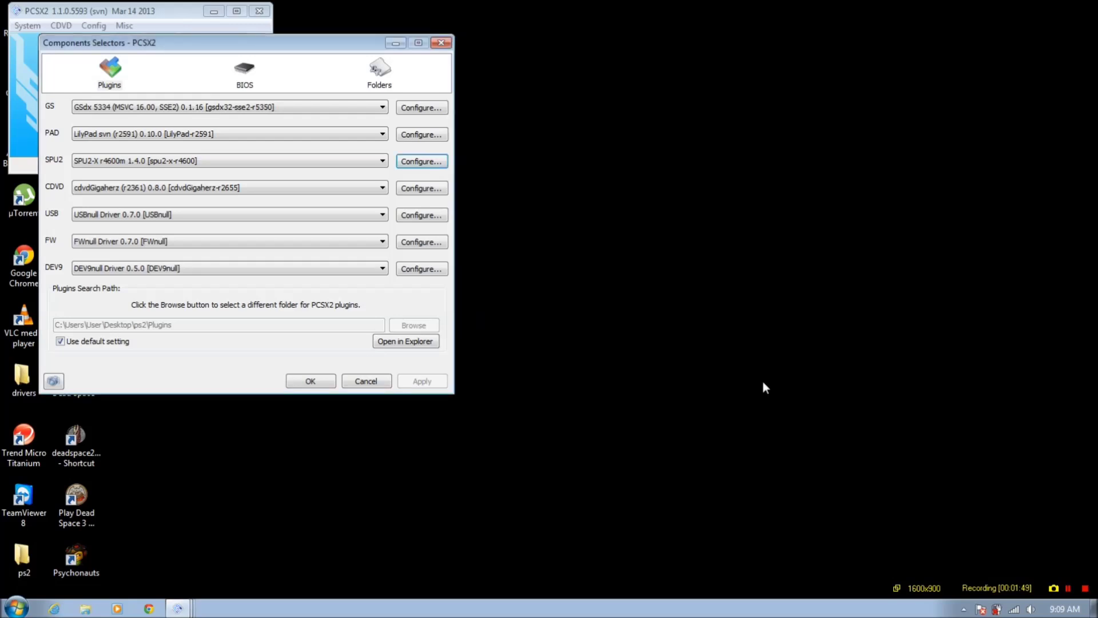
- Review the available SPU2 plugins, reselect SPU2-X r4600m 1.4.0, and close the plugin selector without applying
{"action": "left_click", "coordinate": [111, 161]}
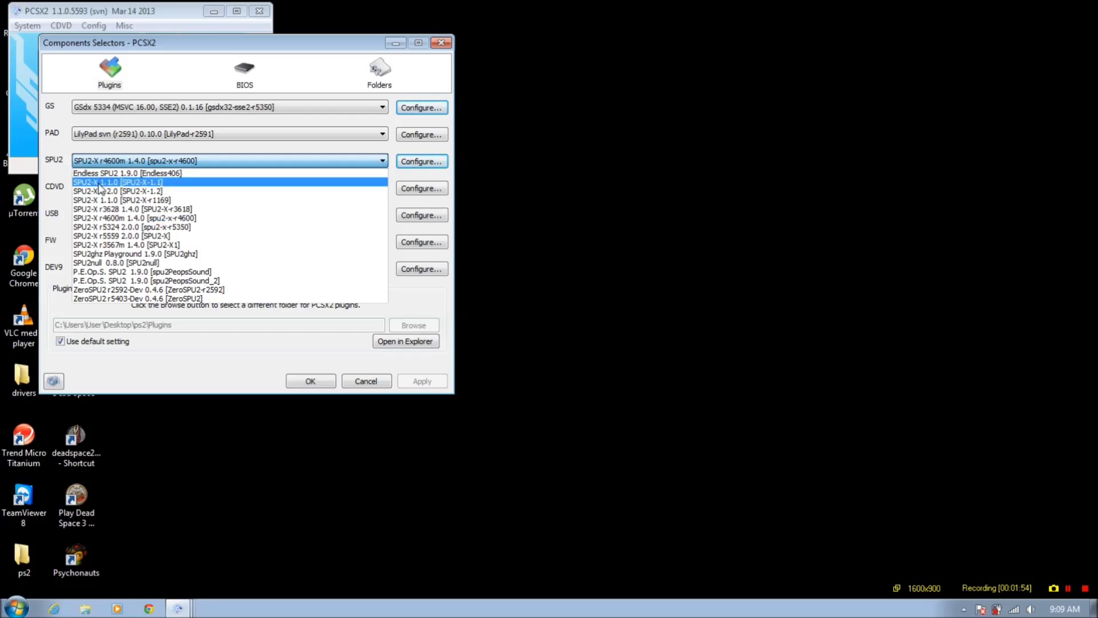
{"action": "left_click", "coordinate": [115, 161]}
{"action": "left_click", "coordinate": [355, 164]}
{"action": "left_click", "coordinate": [122, 218]}
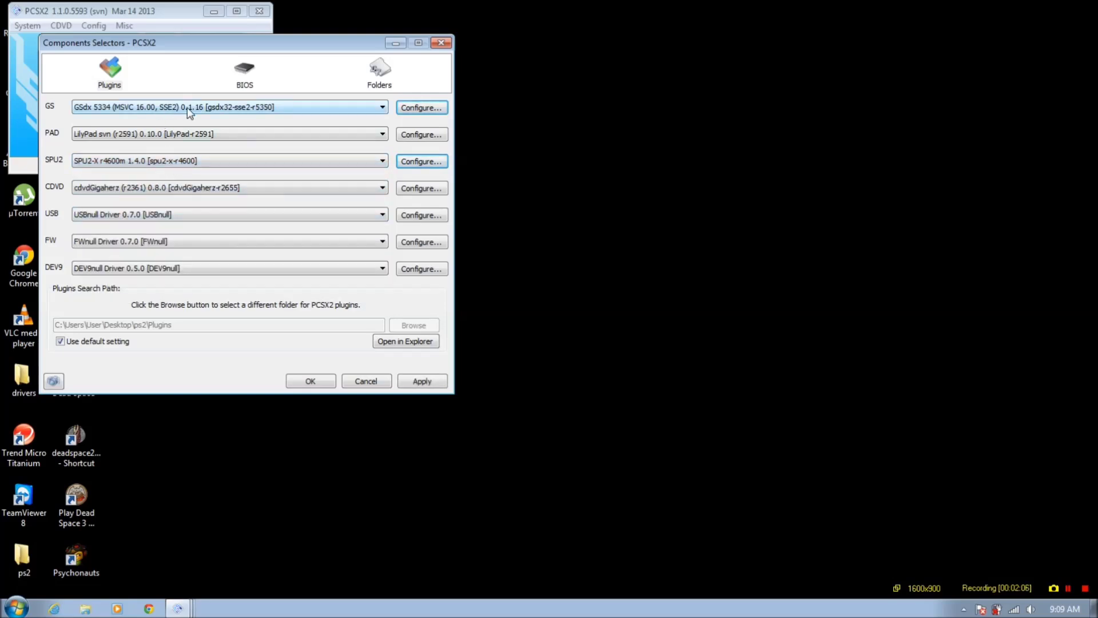
{"action": "left_click", "coordinate": [377, 377]}
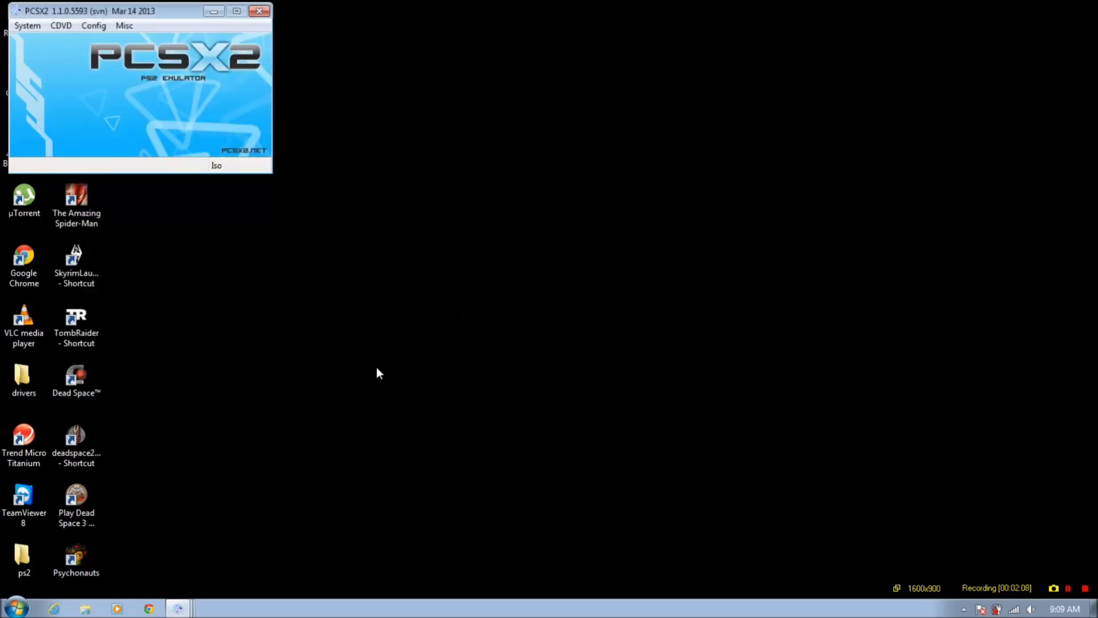
- Open the emulation settings and examine the EE/IOP, VUs, GS, GS Window and Speedhacks options
{"action": "left_click", "coordinate": [104, 27]}
{"action": "left_click", "coordinate": [109, 41]}
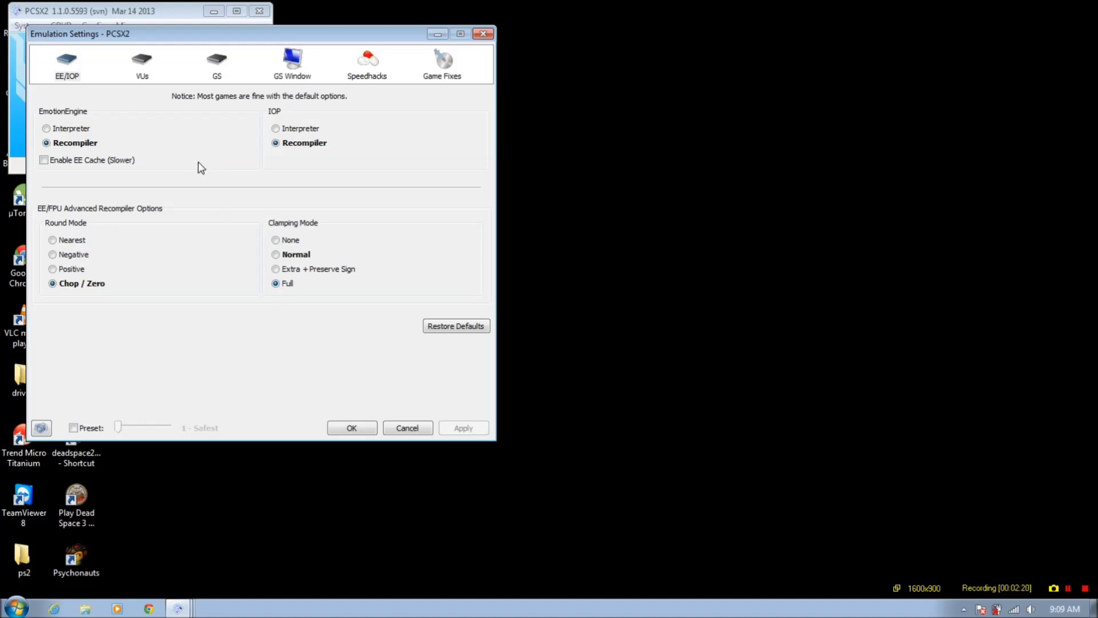
{"action": "left_click", "coordinate": [143, 70]}
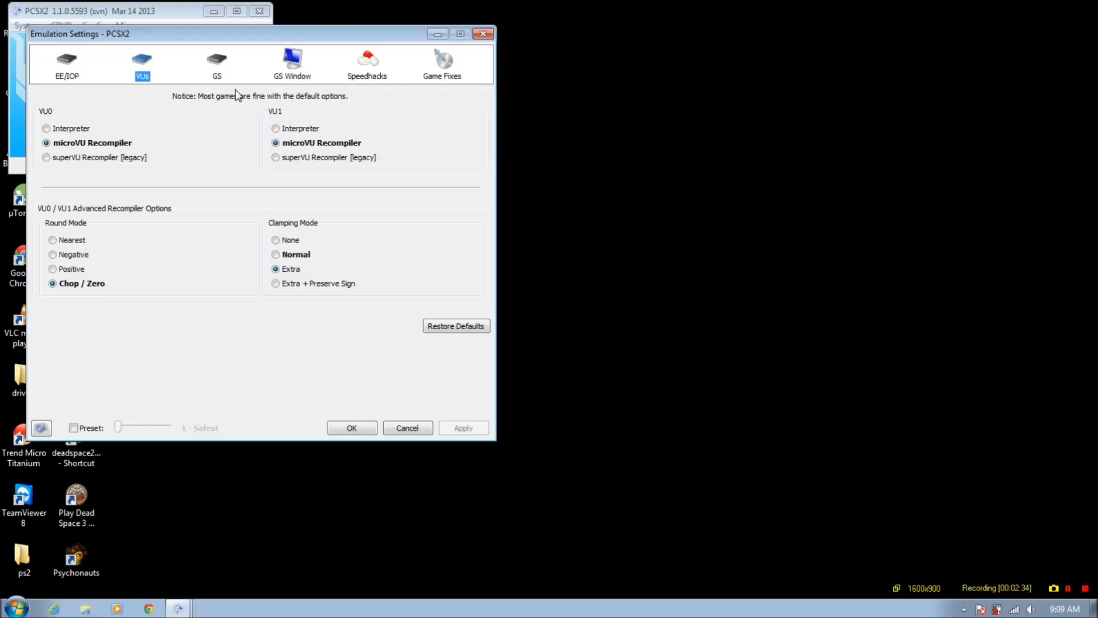
{"action": "left_click", "coordinate": [219, 73]}
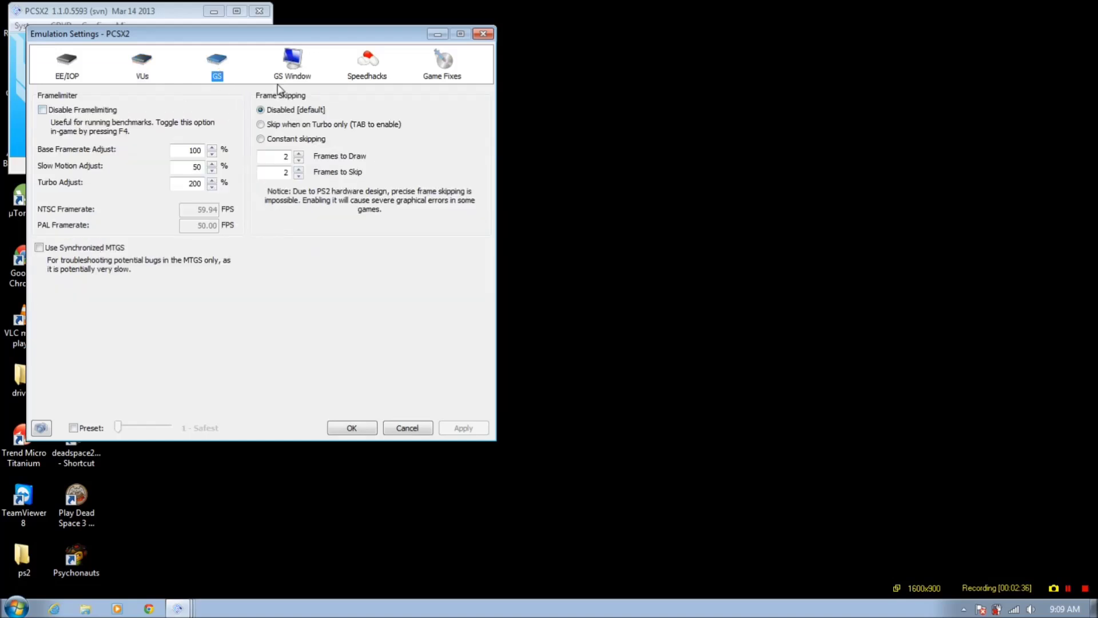
{"action": "left_click", "coordinate": [289, 60]}
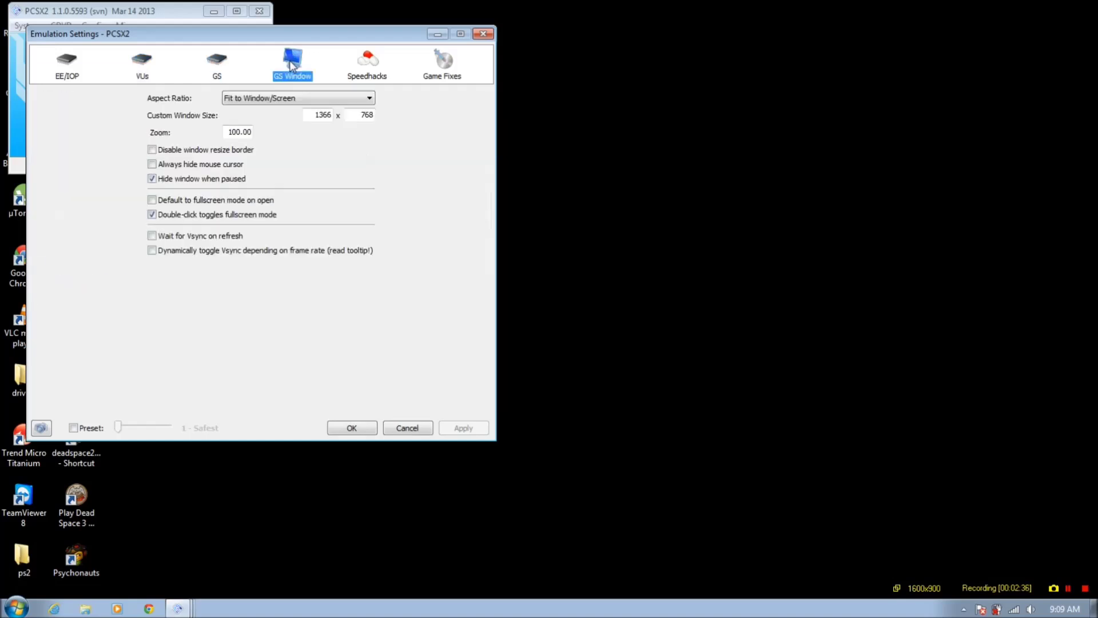
{"action": "left_click", "coordinate": [367, 59]}
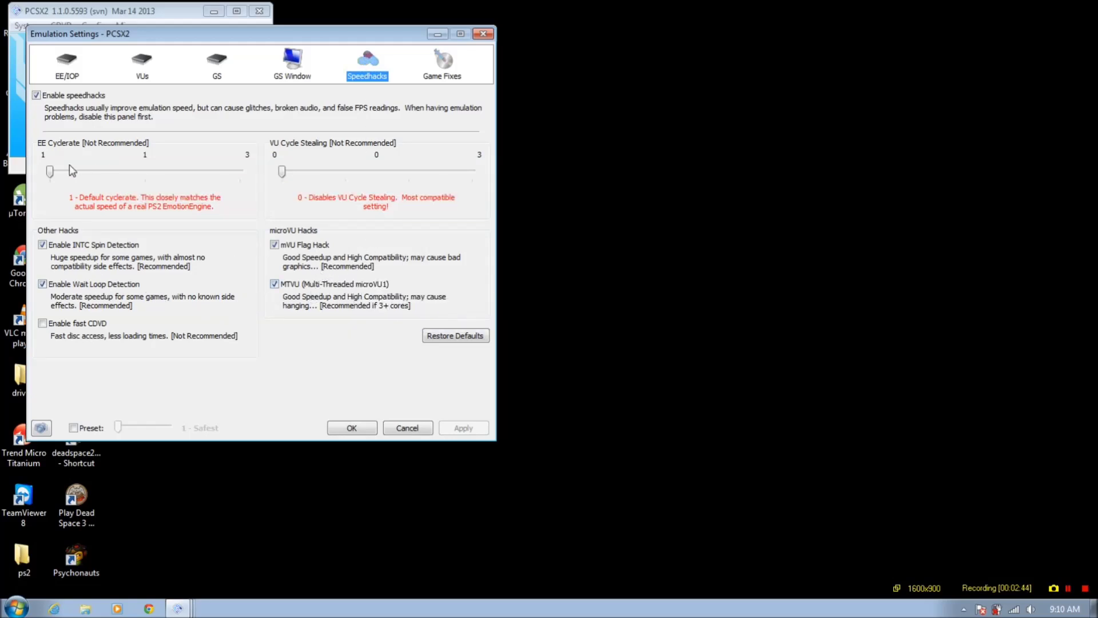
- Try the EE Cyclerate speedhack at 2 and return it to 1
{"action": "left_click_drag", "start_coordinate": [51, 171], "coordinate": [166, 172]}
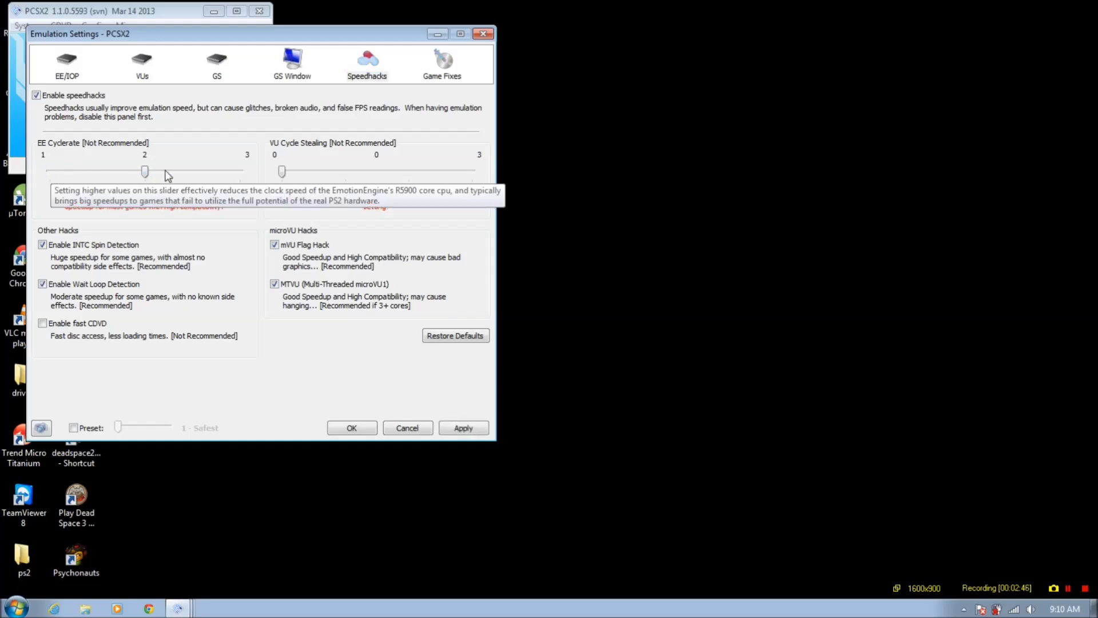
{"action": "mouse_move", "coordinate": [283, 173]}
{"action": "left_mouse_down"}
{"action": "mouse_move", "coordinate": [473, 176]}
{"action": "mouse_move", "coordinate": [400, 185]}
{"action": "mouse_move", "coordinate": [282, 172]}
{"action": "left_mouse_up"}
{"action": "left_click_drag", "start_coordinate": [147, 176], "coordinate": [46, 167]}
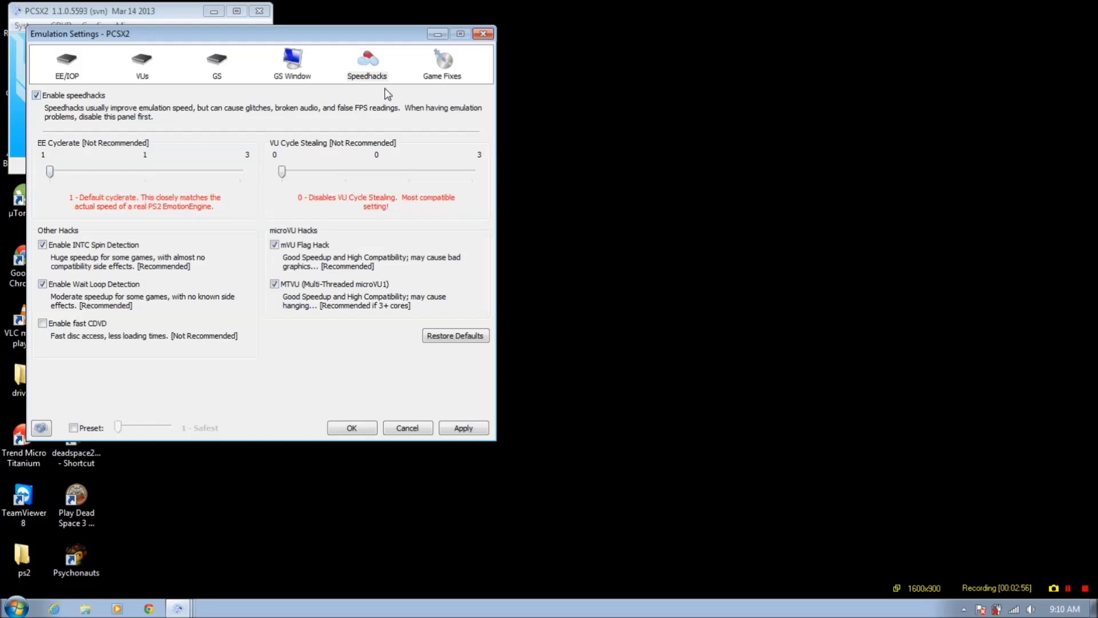
- Check the Game Fixes and the microVU speedhacks, and close the emulation settings without applying
{"action": "left_click", "coordinate": [446, 77]}
{"action": "left_click", "coordinate": [382, 78]}
{"action": "mouse_move", "coordinate": [282, 292]}
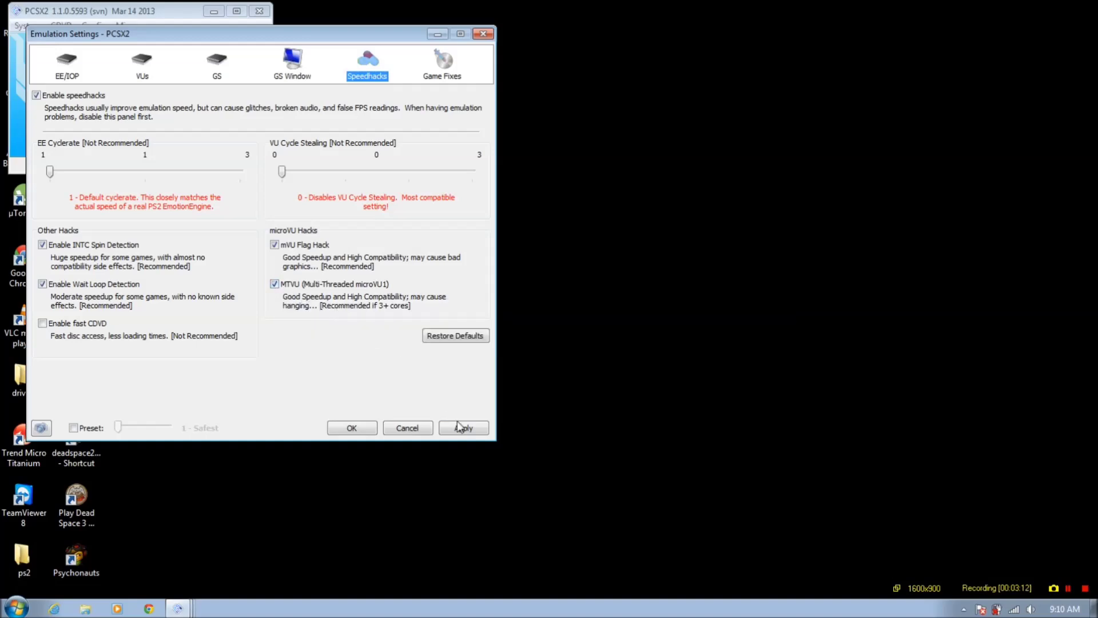
{"action": "left_click", "coordinate": [405, 427]}
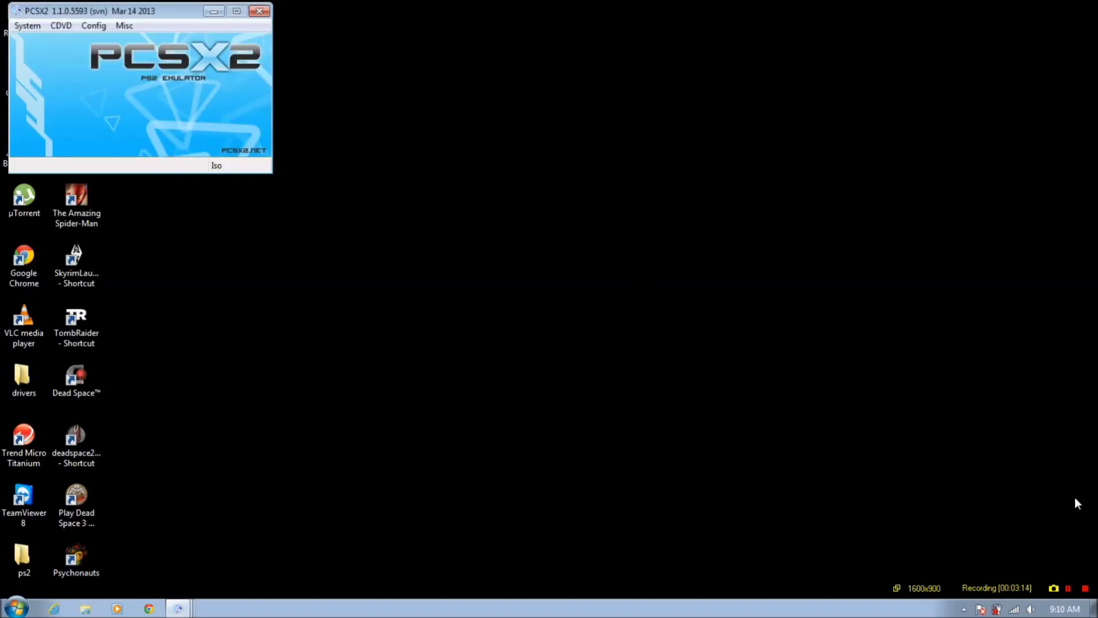
{"action": "left_click", "coordinate": [1092, 587]}
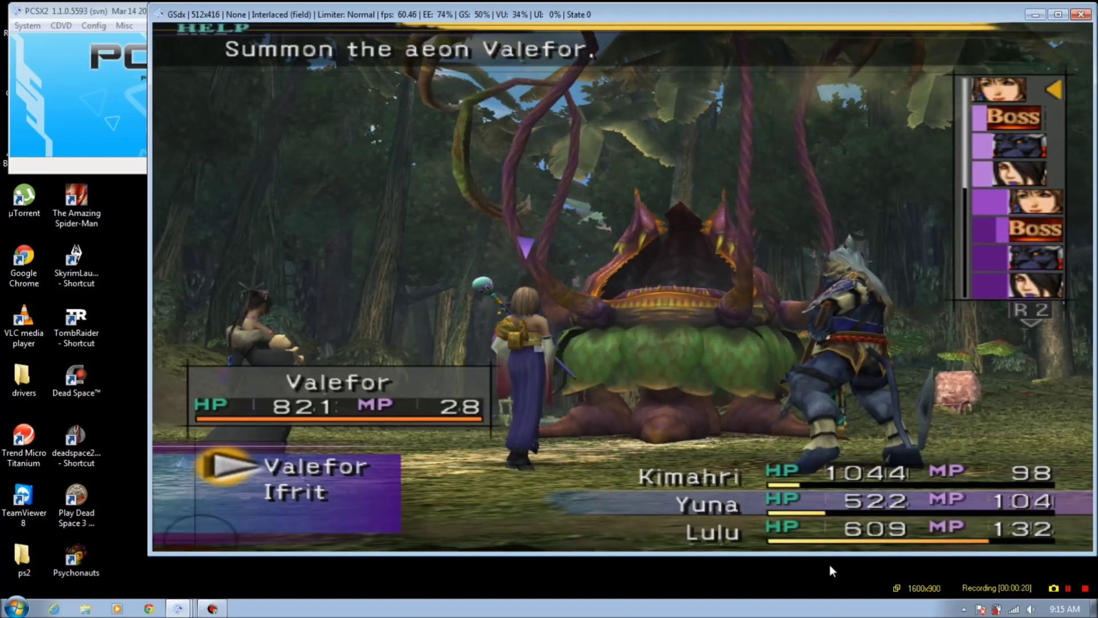
- Summon the aeon Ifrit in the running boss battle and use its Hellfire overdrive
{"action": "key", "text": "Return"}
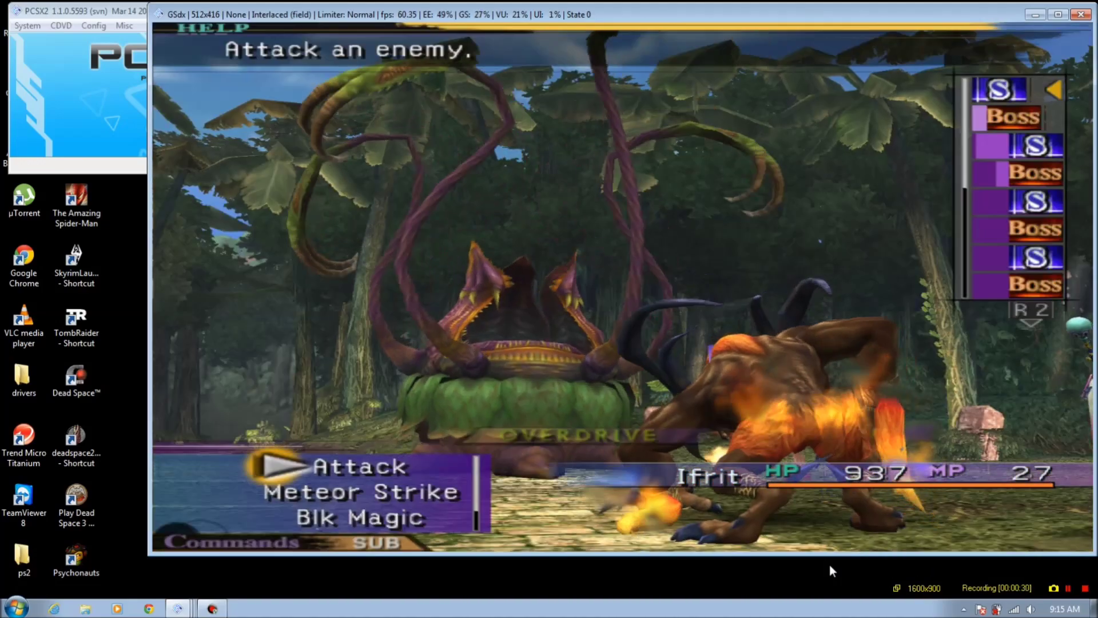
{"action": "key", "text": "Return"}
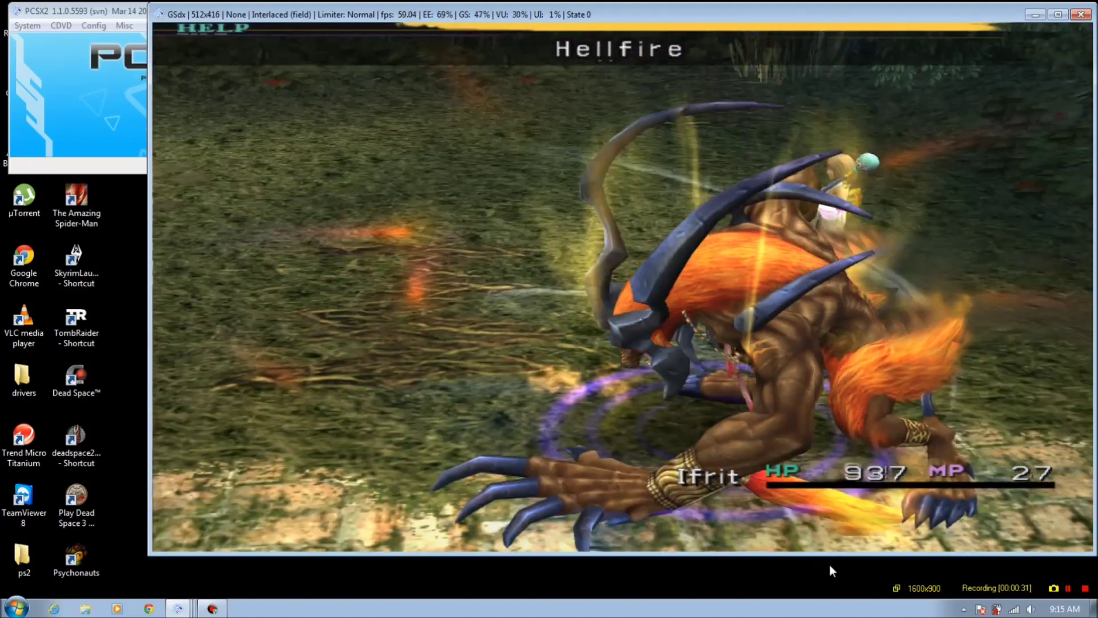